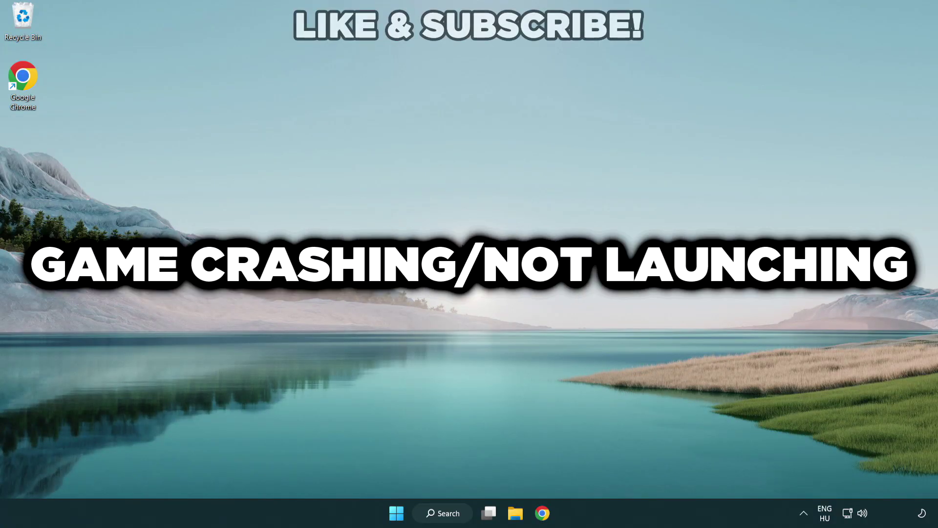
# Search Windows for 'device manager' and launch Device Manager
pyautogui.click(447, 514)
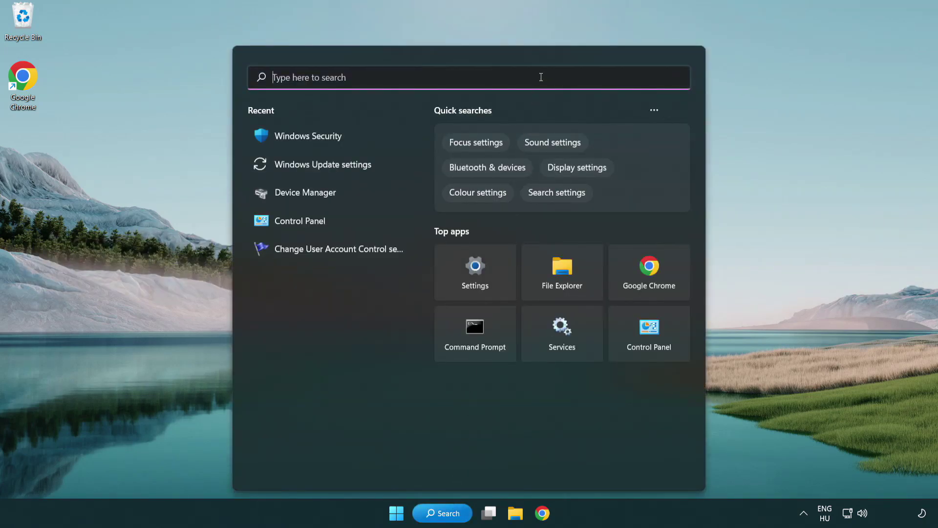
pyautogui.write('device m')
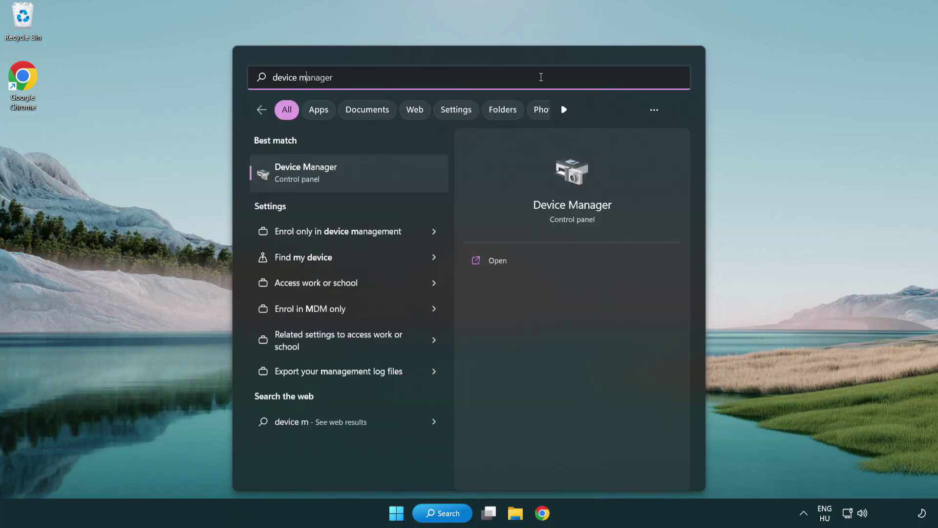
pyautogui.write('anager')
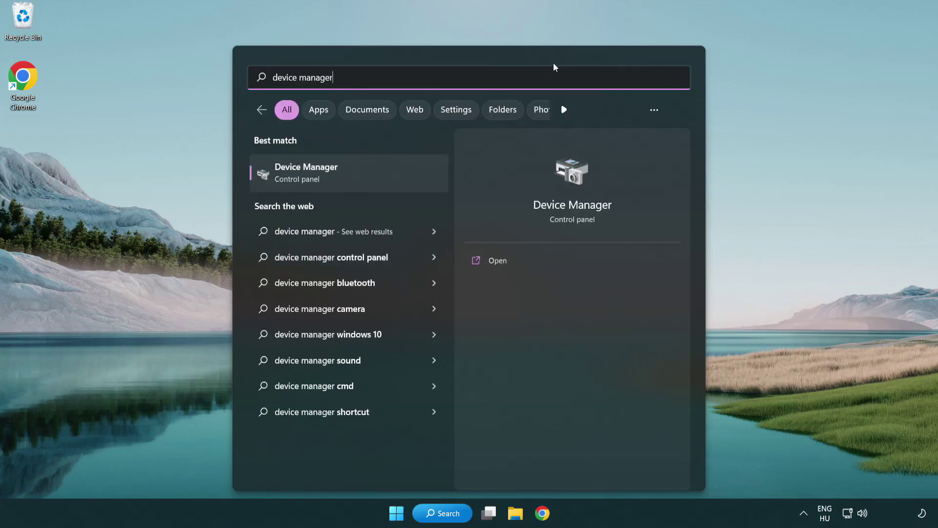
pyautogui.click(375, 176)
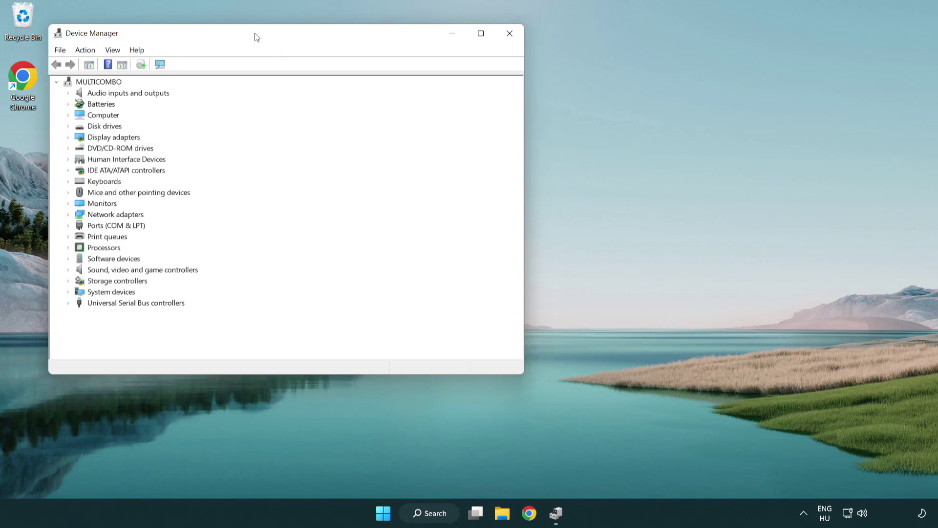
# Expand Display adapters and bring up the actions for the VMware SVGA 3D adapter
pyautogui.moveTo(256, 37); pyautogui.dragTo(412, 95)
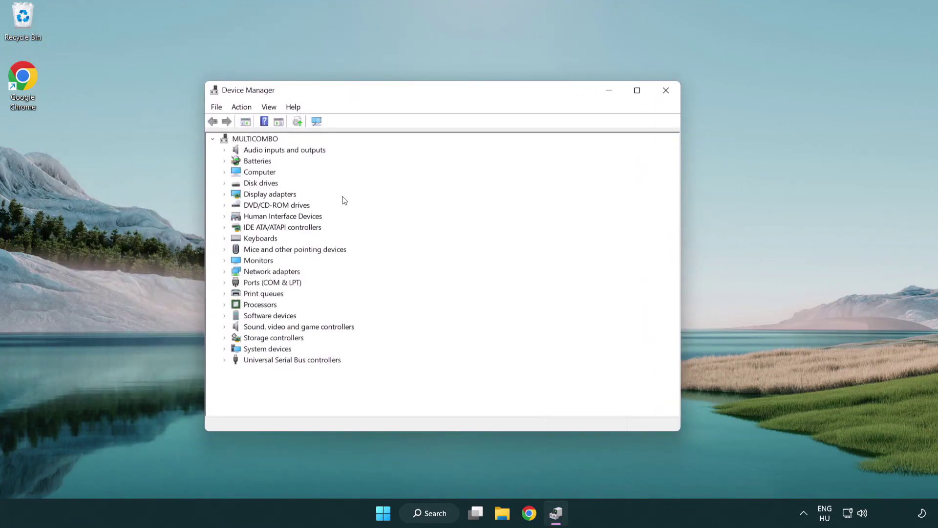
pyautogui.click(269, 195)
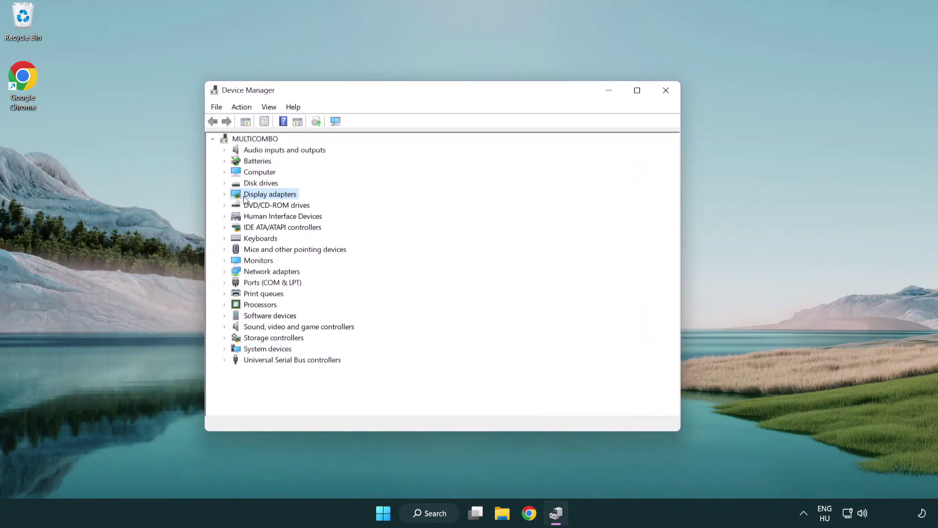
pyautogui.click(226, 196)
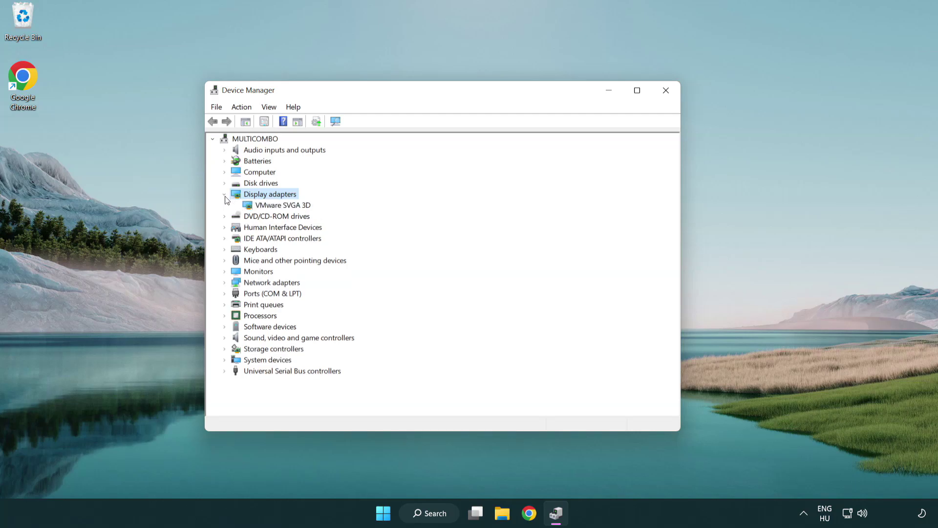
pyautogui.click(280, 206)
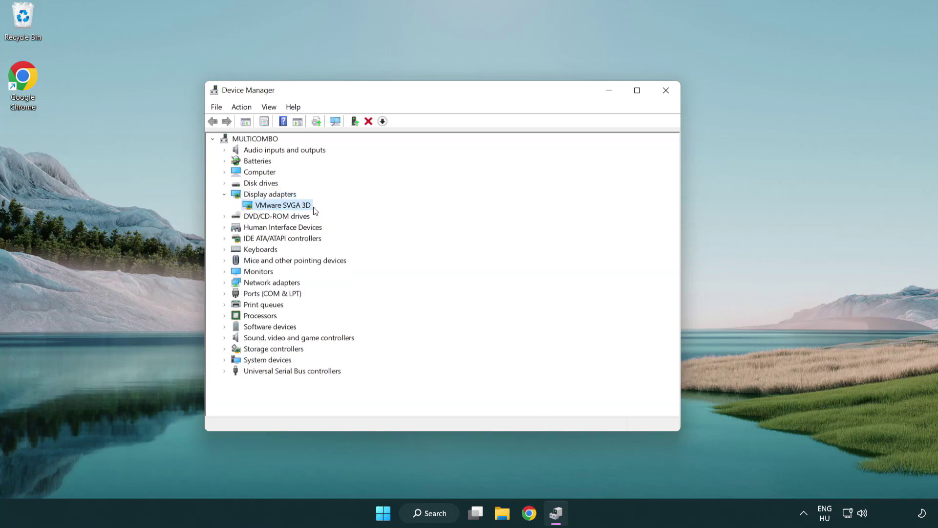
pyautogui.rightClick(280, 207)
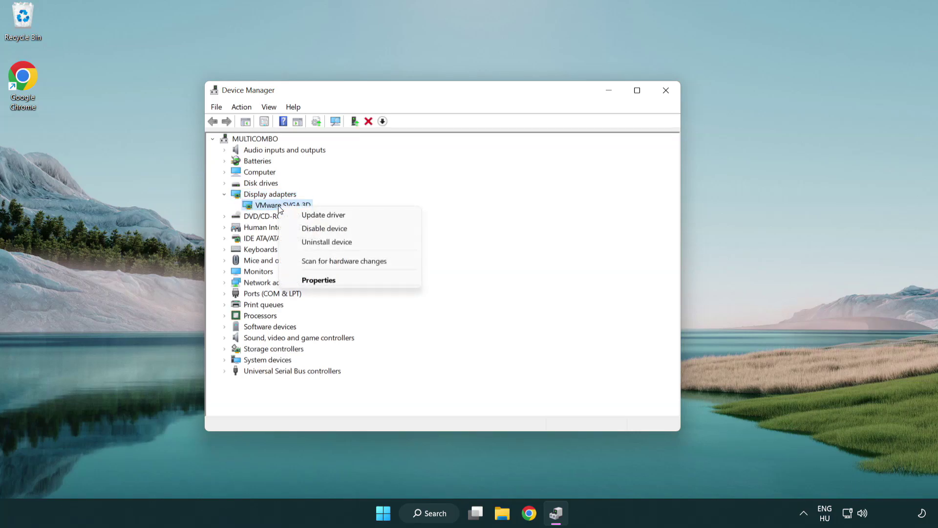
# Auto-search for a VMware SVGA 3D driver, confirm the best is installed, and close Device Manager
pyautogui.click(369, 214)
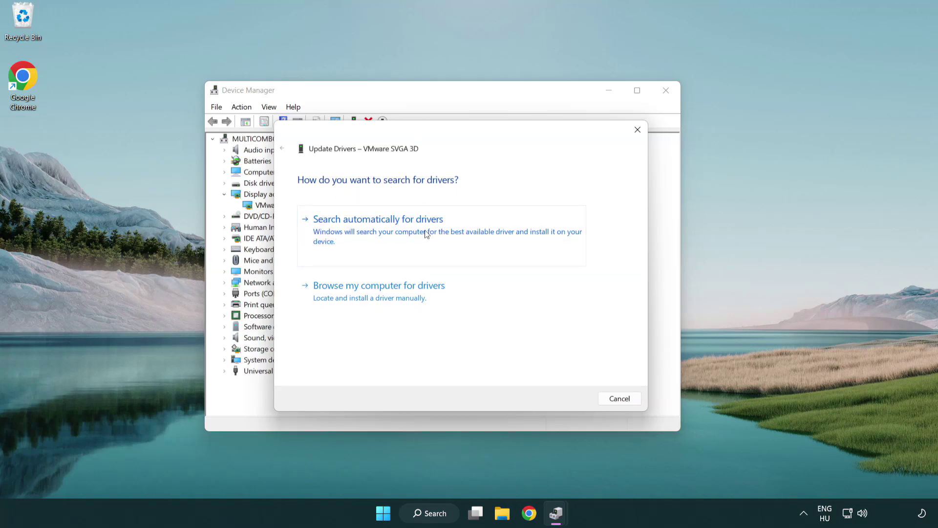
pyautogui.click(412, 230)
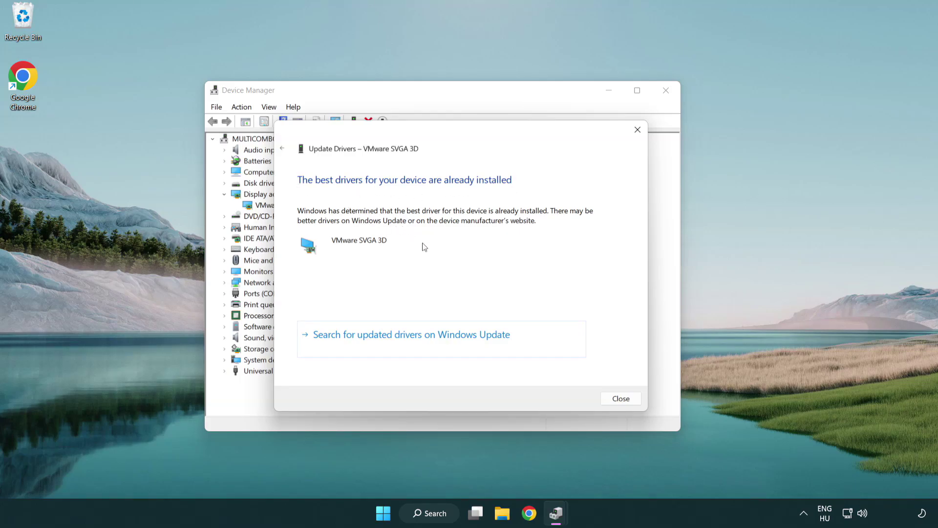
pyautogui.click(620, 400)
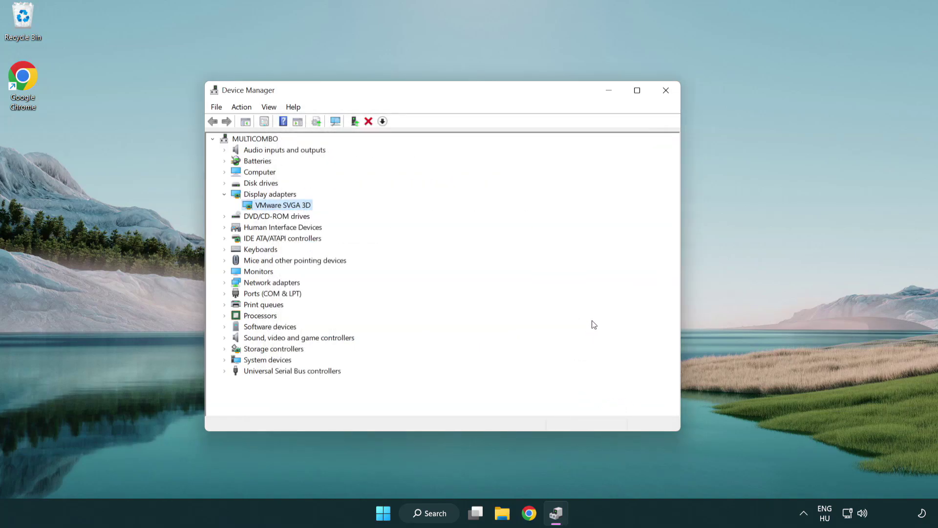
pyautogui.click(668, 94)
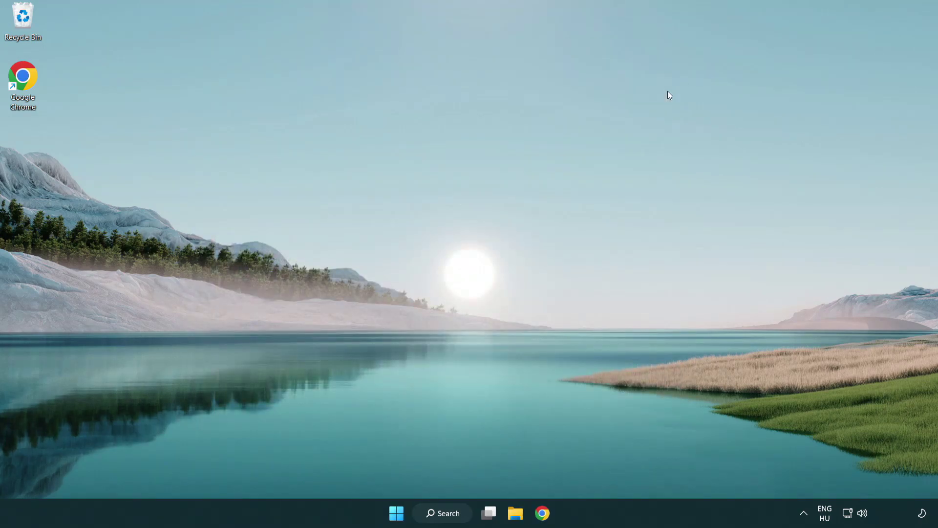
# Search Windows for 'update' and open Windows Update settings
pyautogui.click(452, 510)
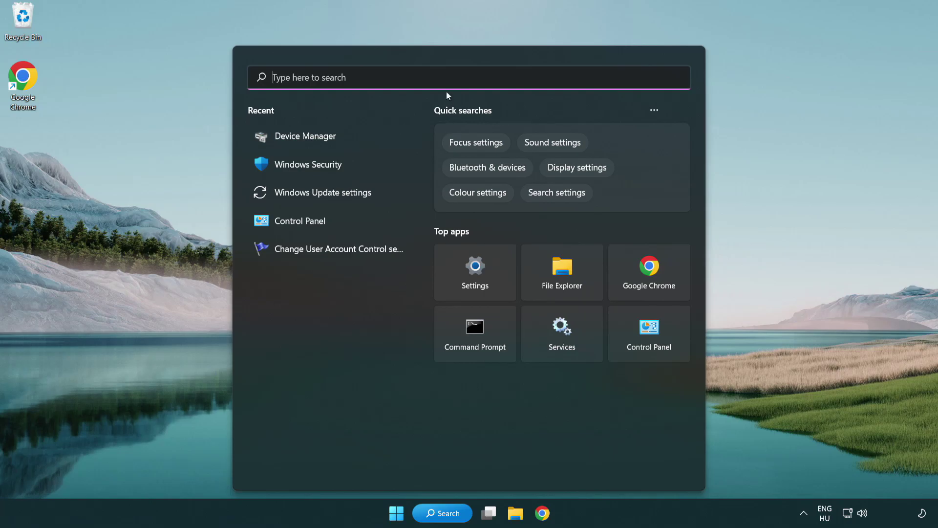
pyautogui.write('u')
pyautogui.write('pdate')
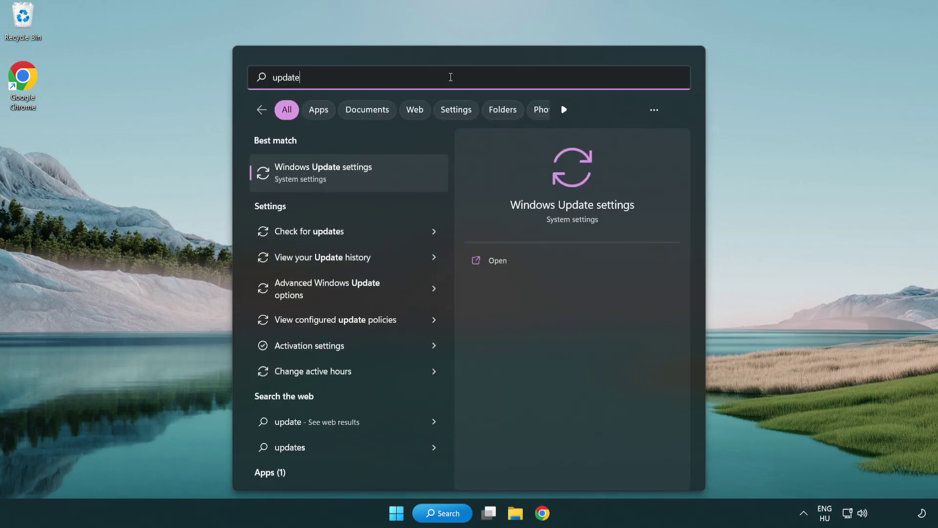
pyautogui.click(365, 176)
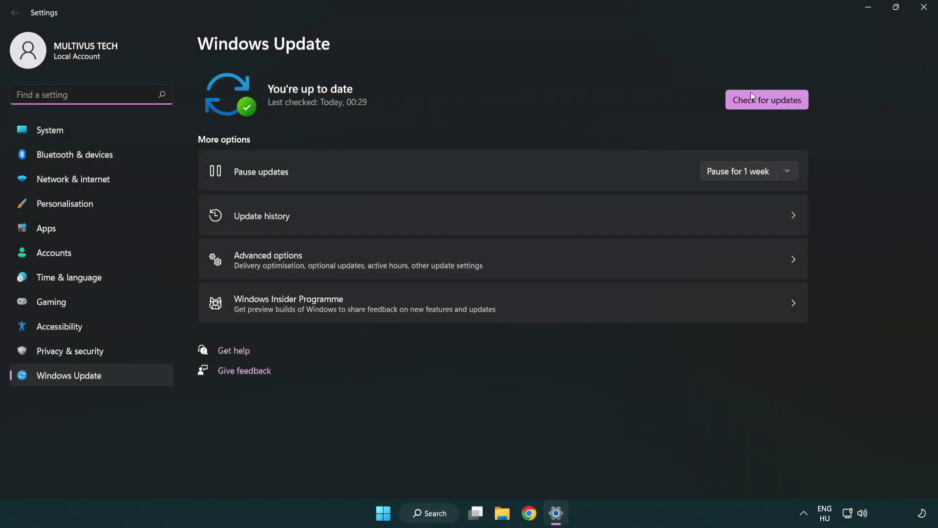
# Run Check for updates and confirm the PC is up to date
pyautogui.click(784, 105)
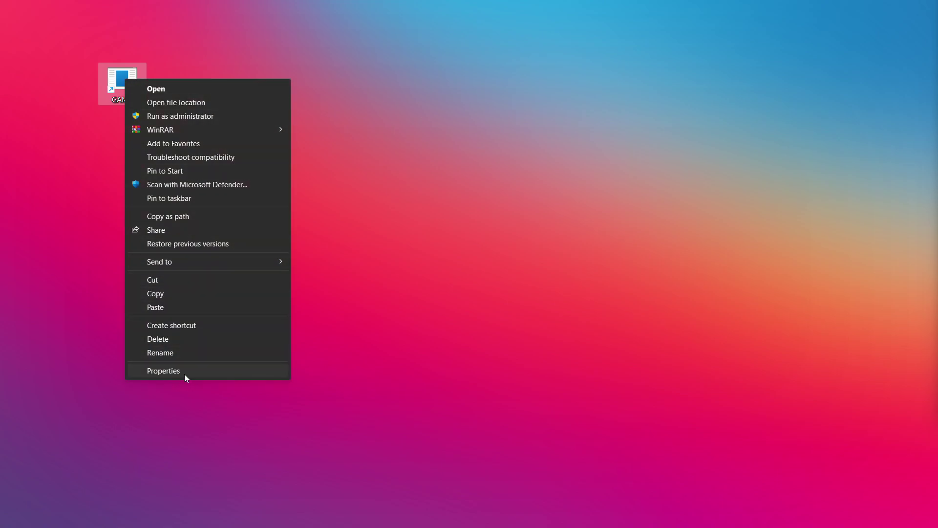
# Open the Properties dialog of the GAME shortcut
pyautogui.click(245, 373)
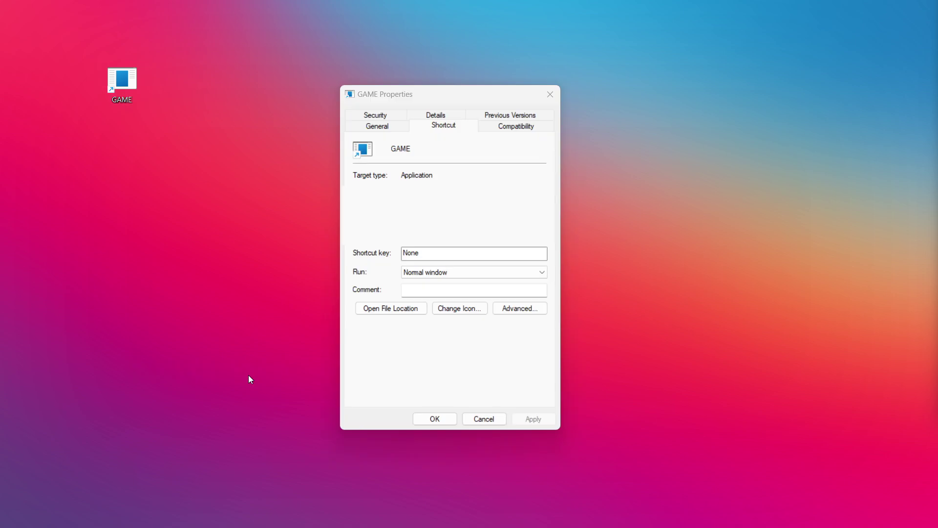
# Set GAME to Windows 8 compatibility mode, run as administrator, fullscreen optimizations off, and apply
pyautogui.click(527, 129)
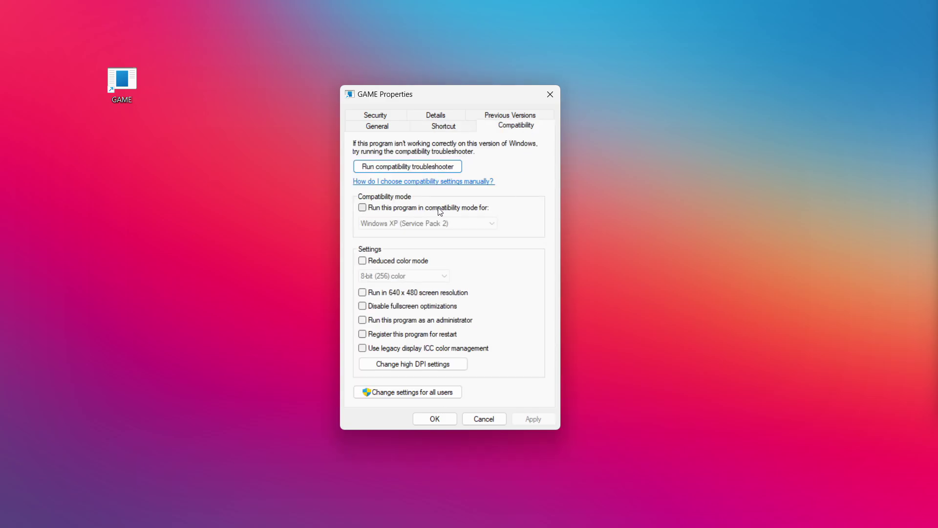
pyautogui.click(423, 209)
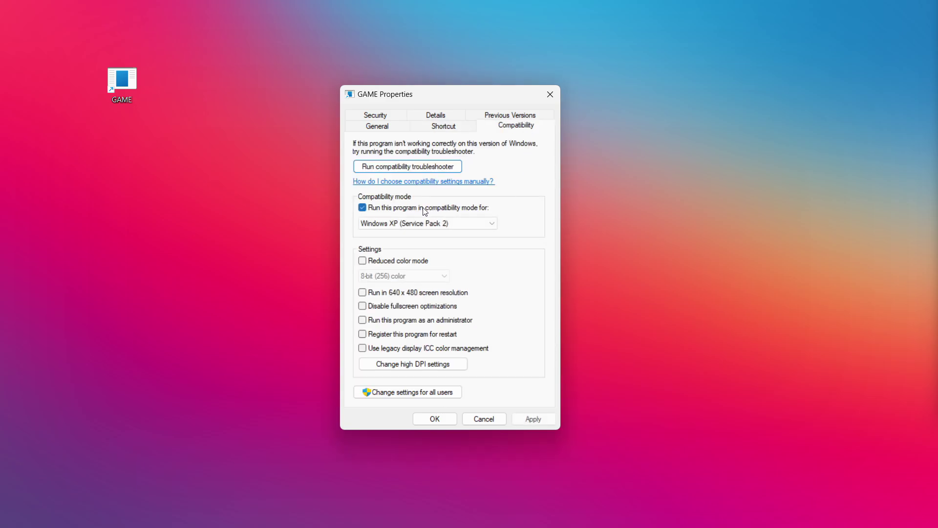
pyautogui.click(428, 223)
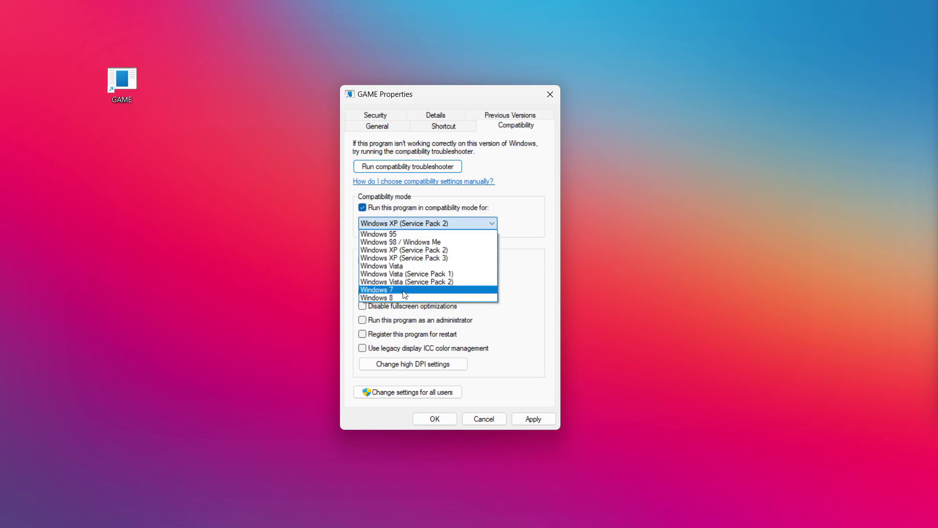
pyautogui.click(405, 298)
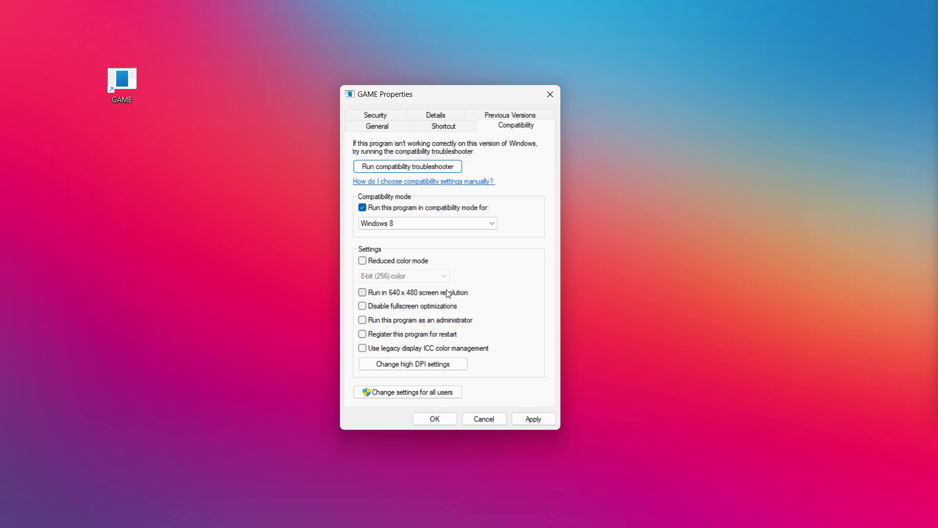
pyautogui.click(409, 309)
pyautogui.click(391, 326)
pyautogui.click(534, 419)
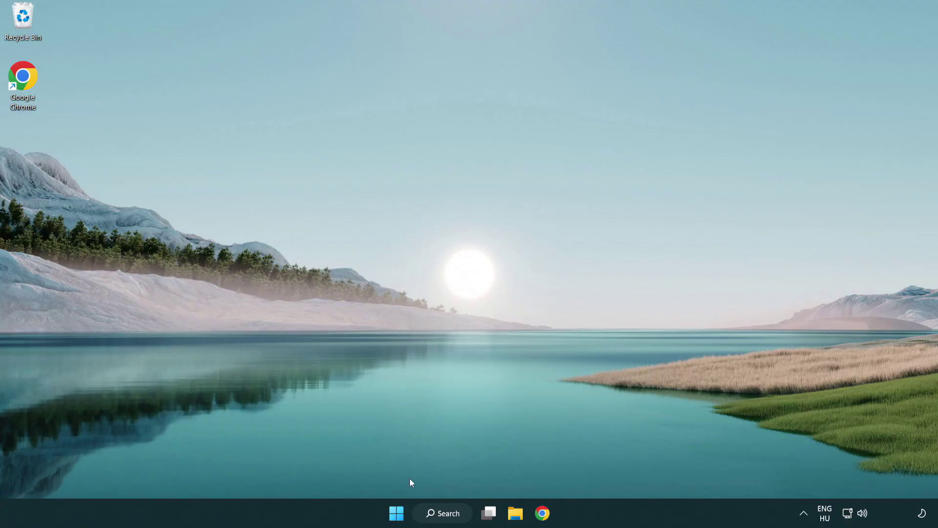
# Launch Task Manager from the Start button's quick-access menu
pyautogui.rightClick(397, 517)
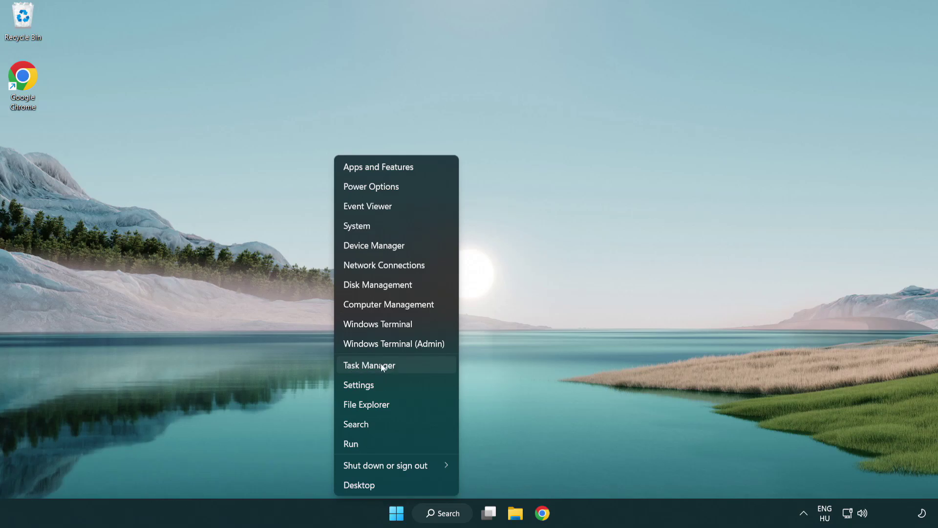
pyautogui.click(414, 370)
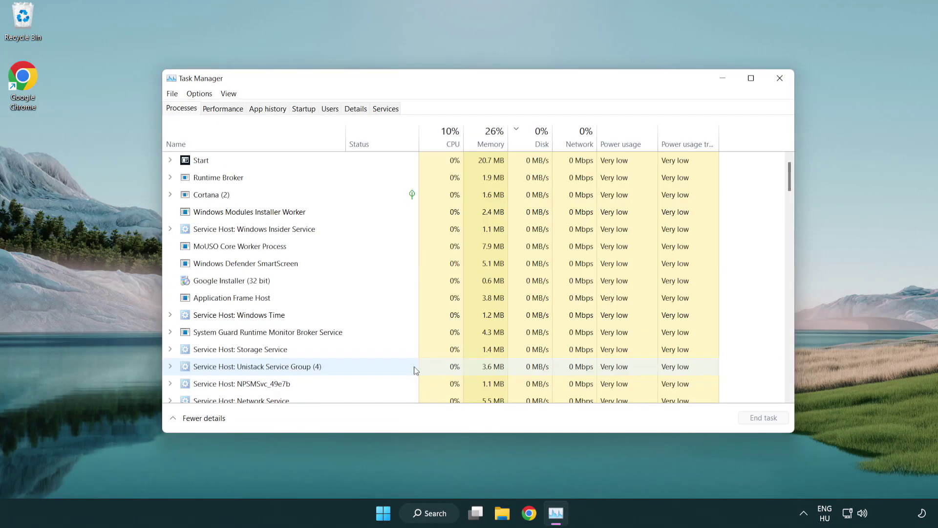
# Disable Terminal, Phone Link, Cortana and Windows Security notification at startup, then close Task Manager
pyautogui.click(306, 110)
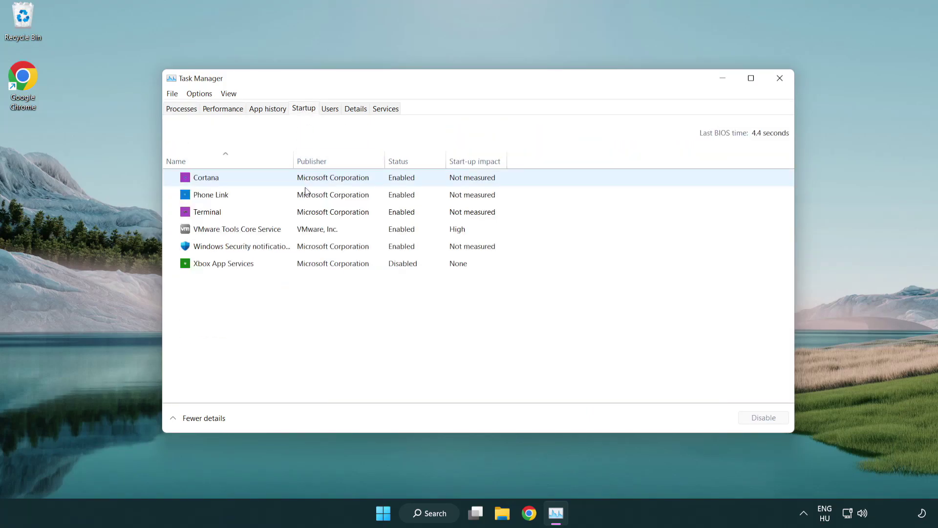
pyautogui.click(307, 211)
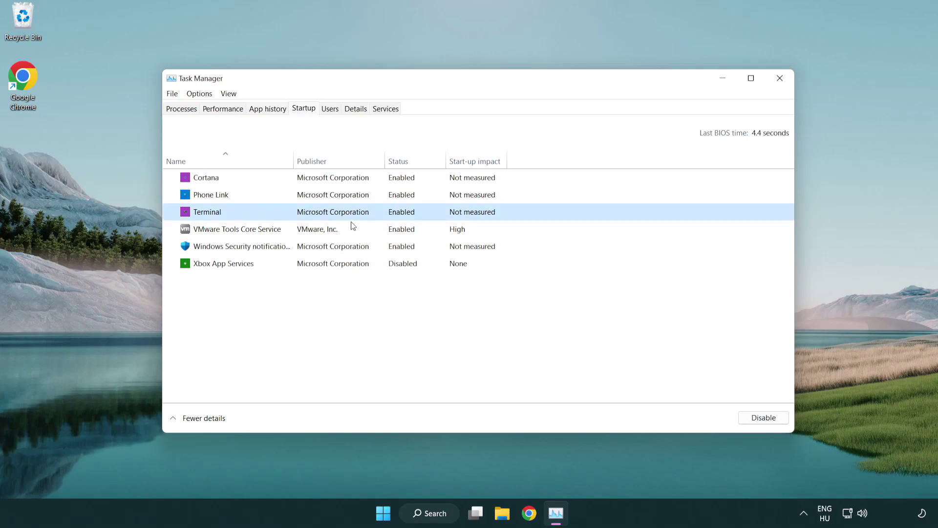
pyautogui.click(763, 417)
pyautogui.click(394, 200)
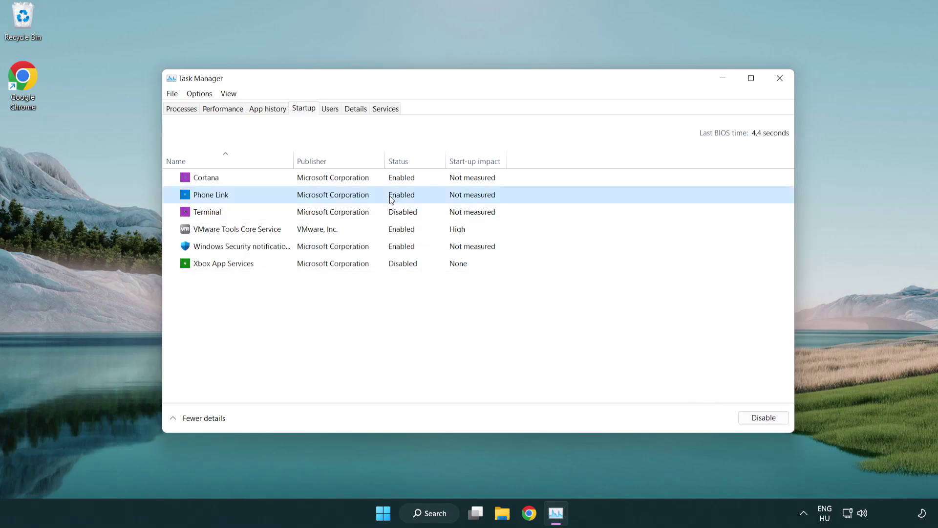
pyautogui.click(763, 417)
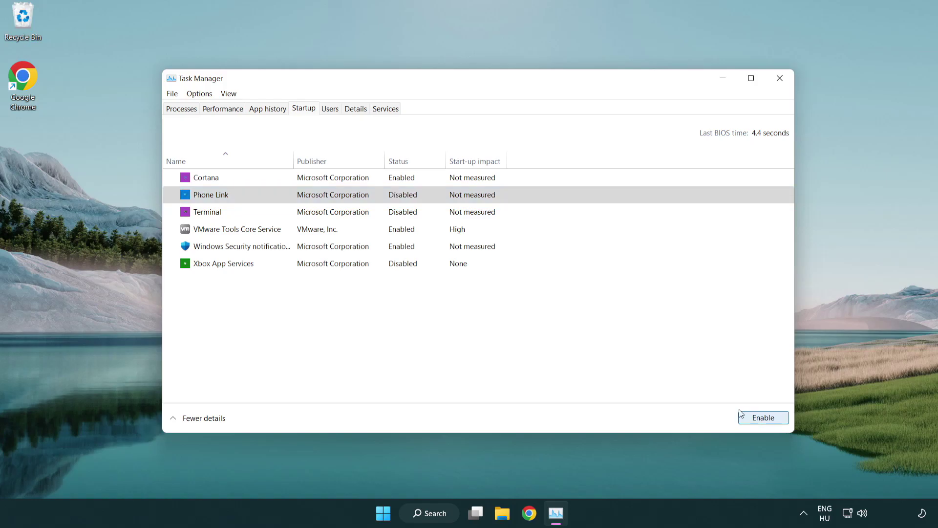
pyautogui.click(336, 183)
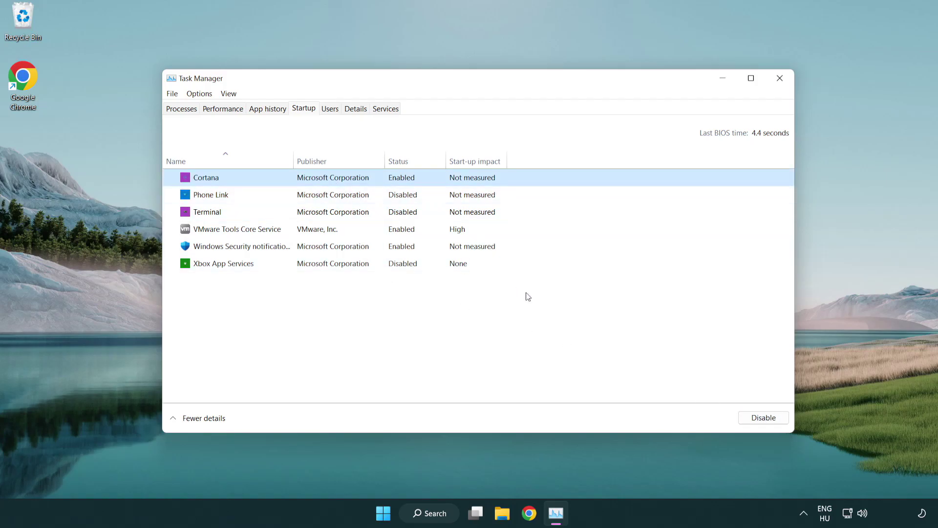
pyautogui.click(761, 417)
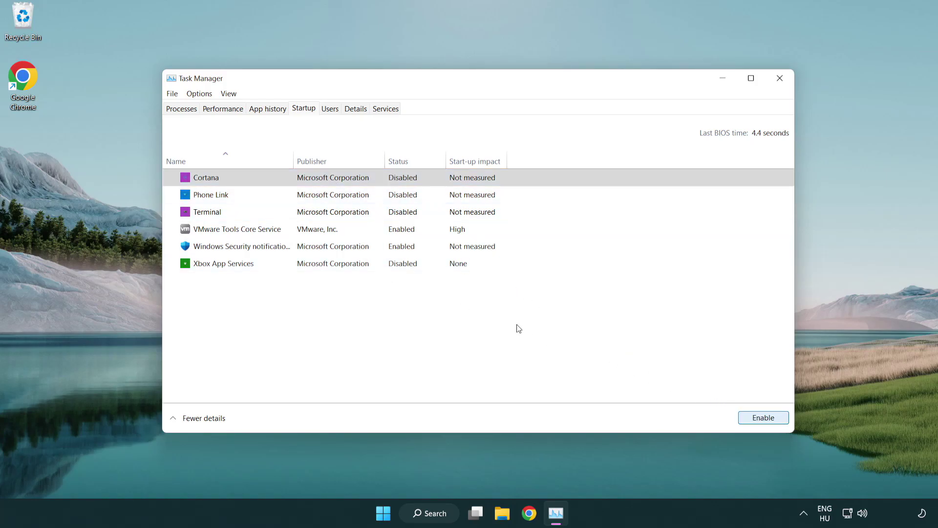
pyautogui.click(445, 248)
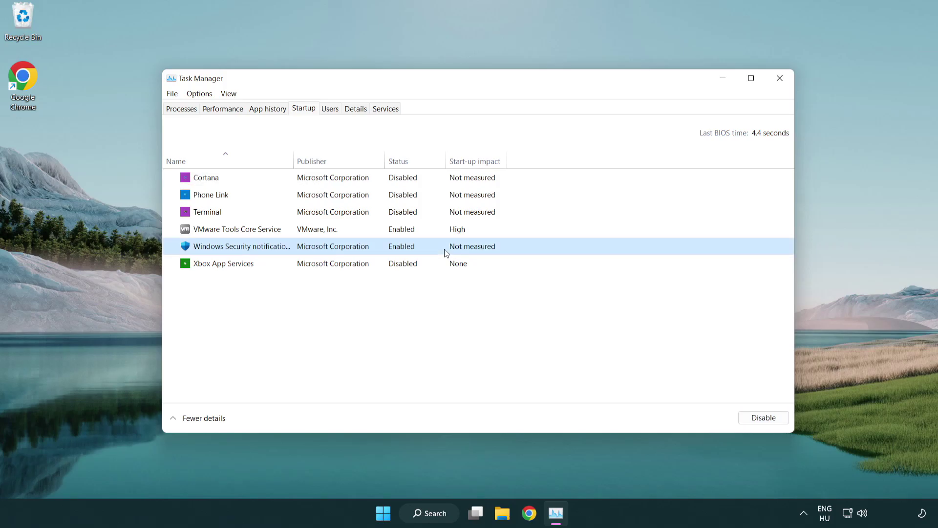
pyautogui.click(762, 417)
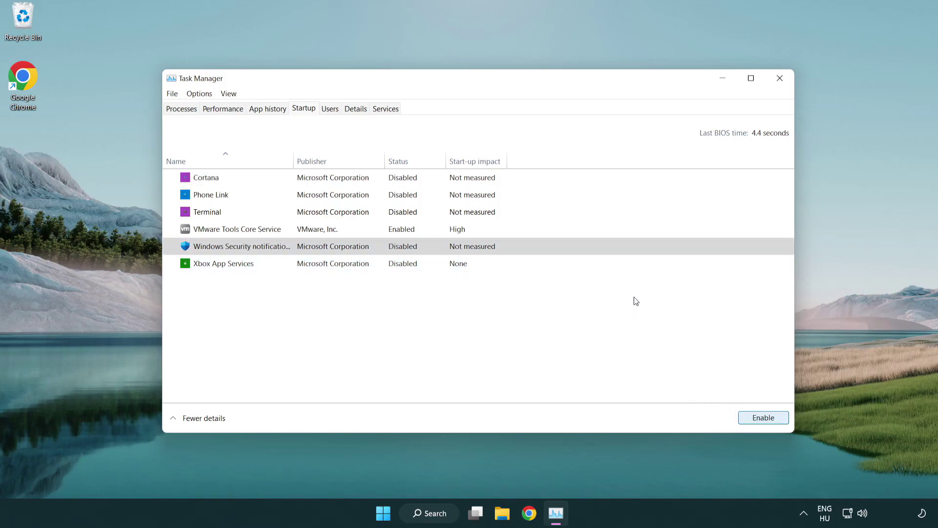
pyautogui.click(780, 78)
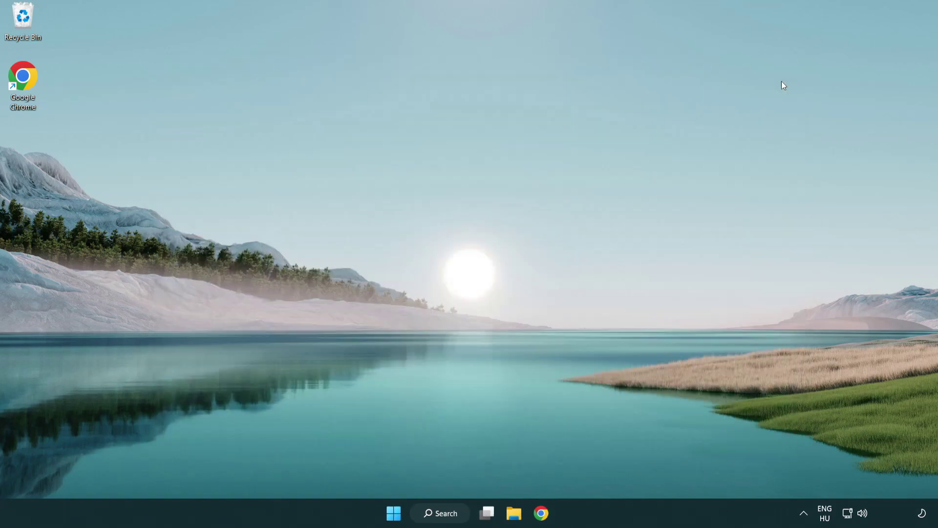
# Run sfc /scannow in an administrator Command Prompt
pyautogui.click(439, 514)
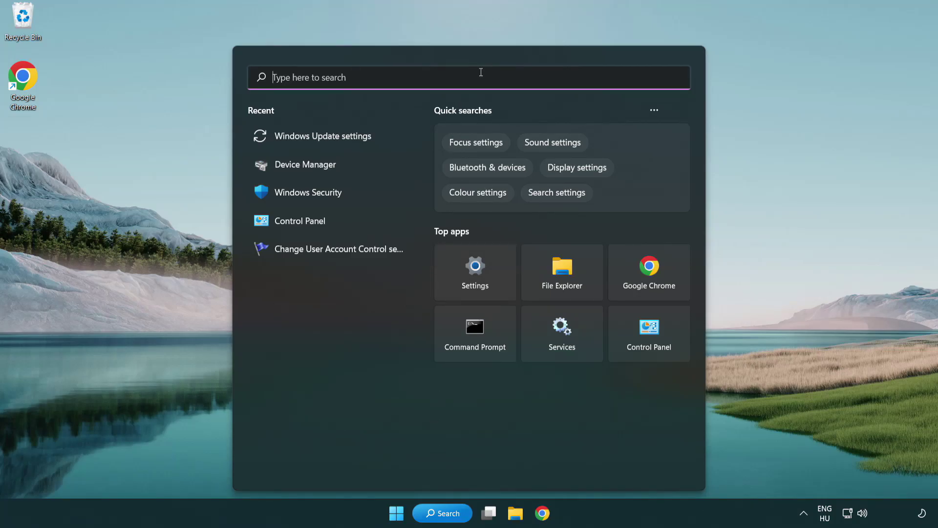
pyautogui.write('cmd')
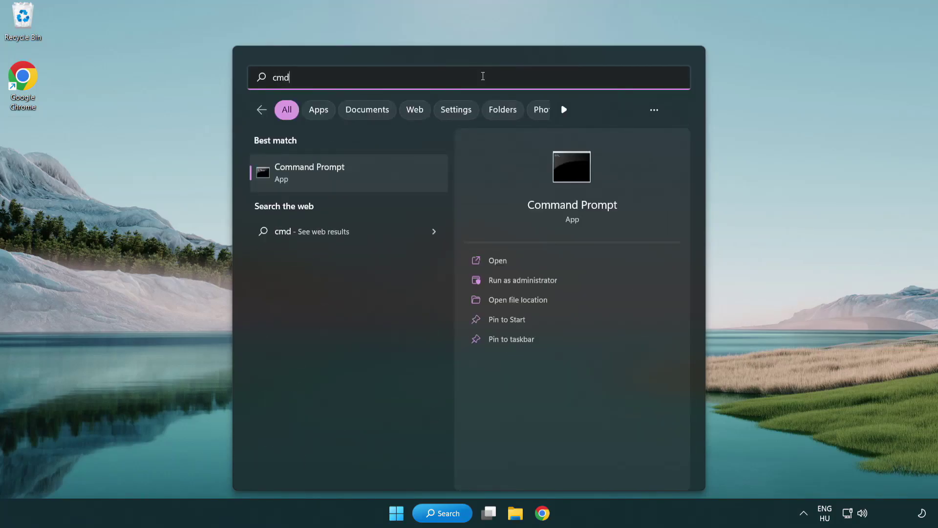
pyautogui.rightClick(359, 175)
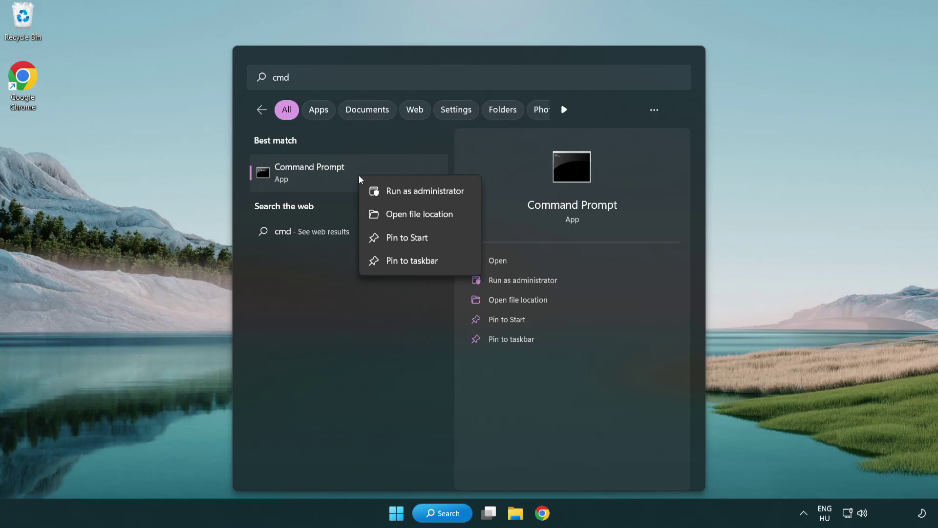
pyautogui.click(423, 196)
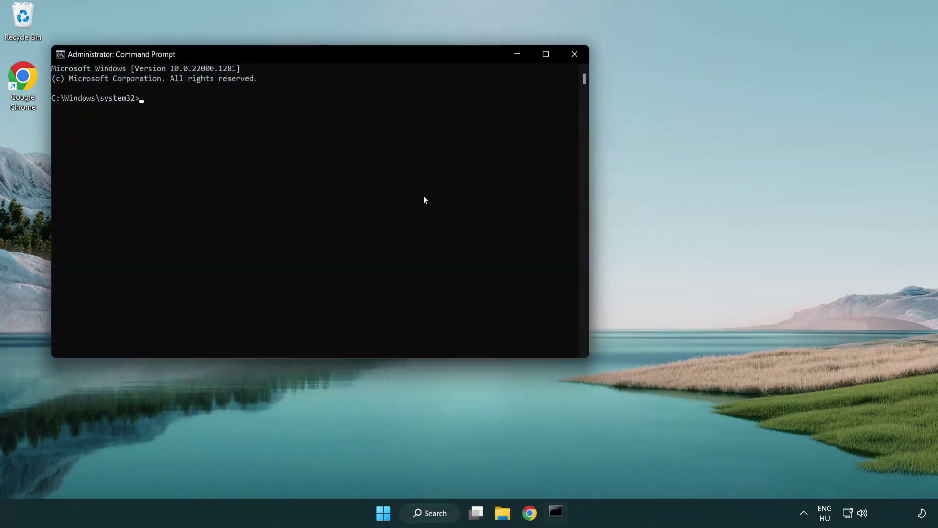
pyautogui.moveTo(334, 55); pyautogui.dragTo(473, 103)
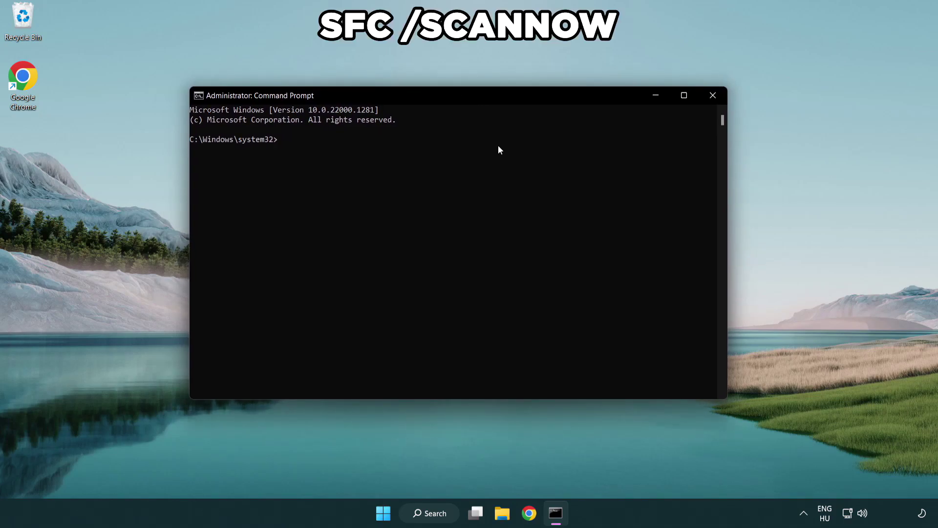
pyautogui.write('sfc /s')
pyautogui.write('cannow')
pyautogui.press('Return')
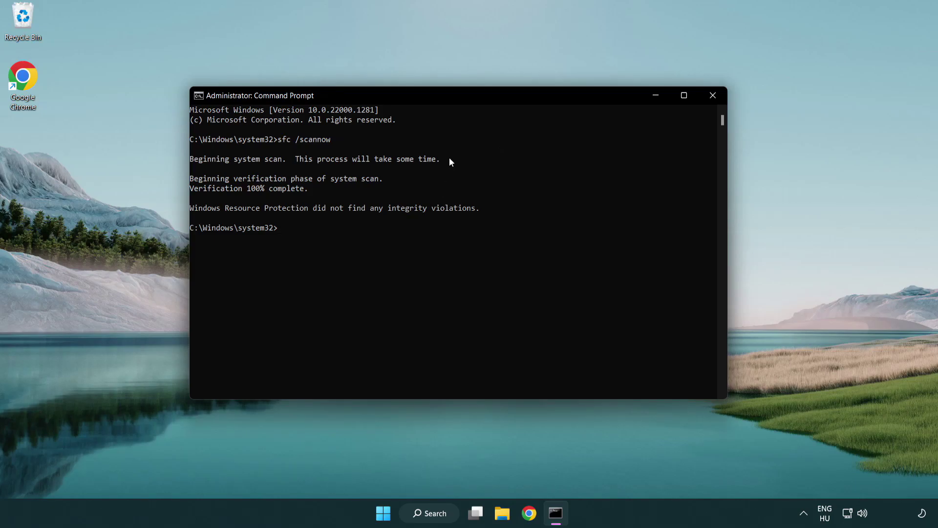
# Close the administrator Command Prompt and show the Start menu's power options
pyautogui.click(716, 99)
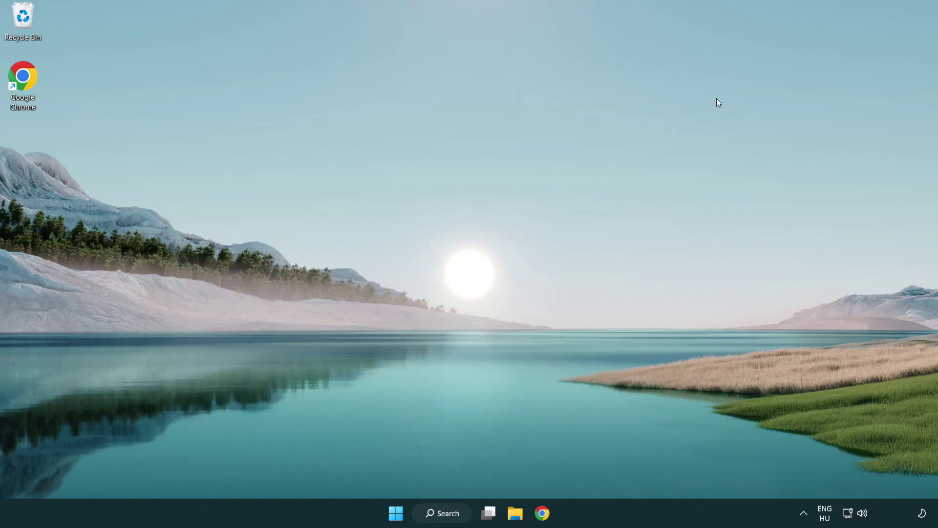
pyautogui.click(396, 514)
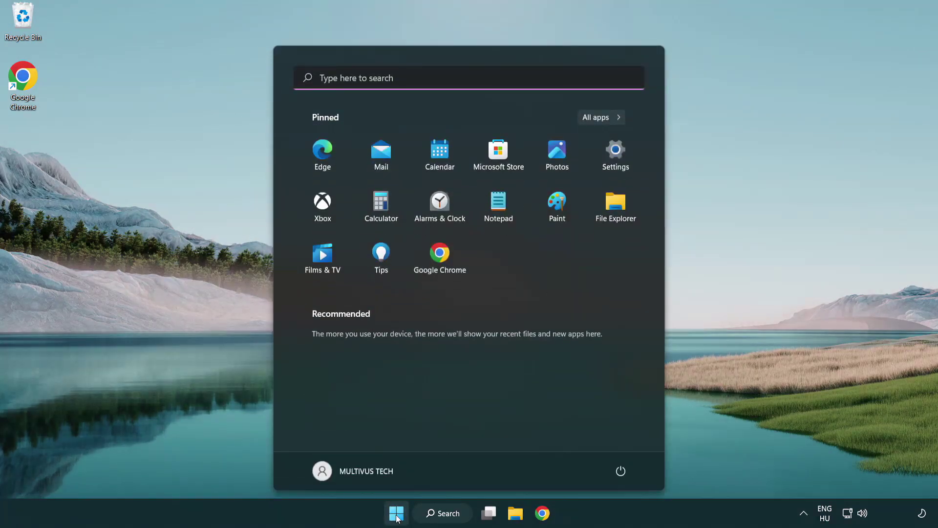
pyautogui.click(621, 469)
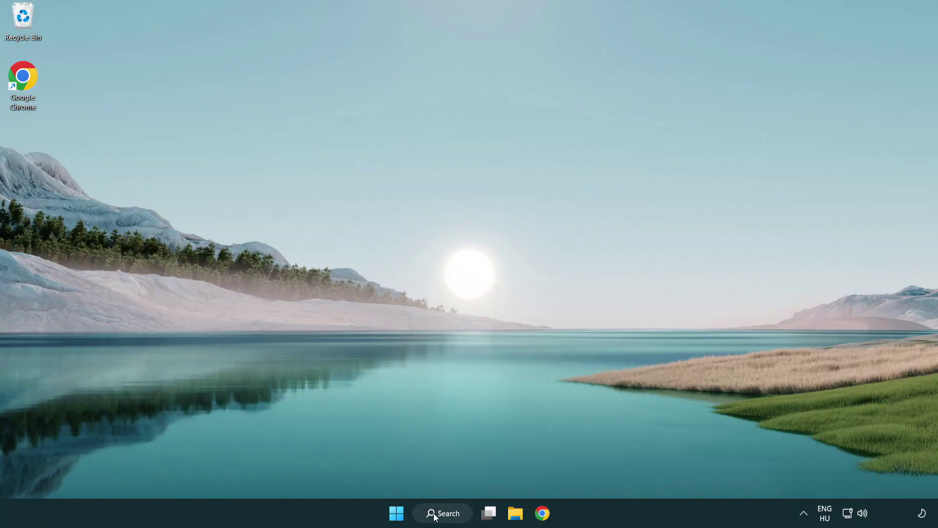
# Search for 'security' and launch Windows Security from the results
pyautogui.click(443, 517)
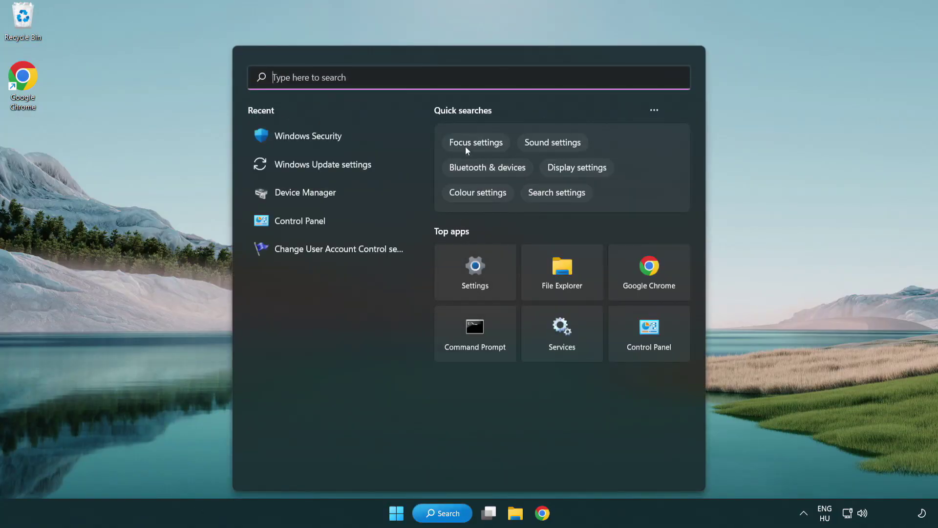
pyautogui.write('sec')
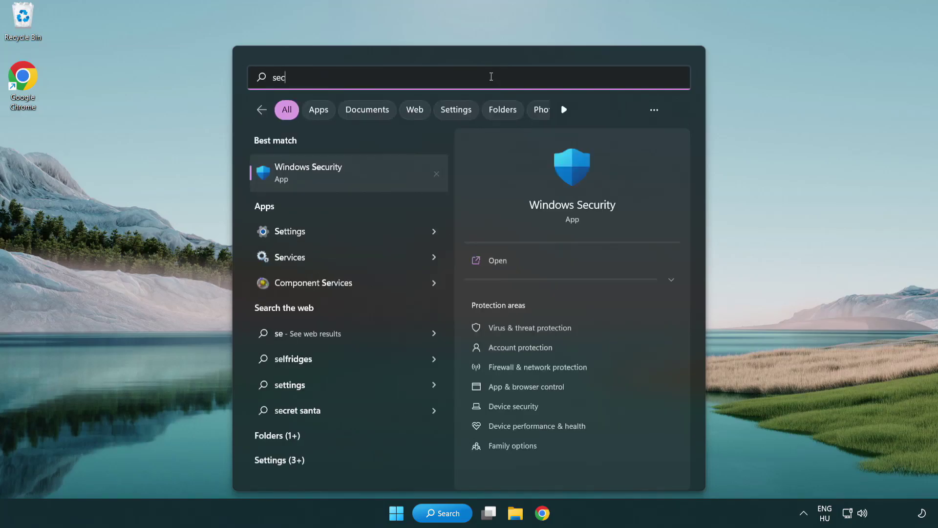
pyautogui.write('uri')
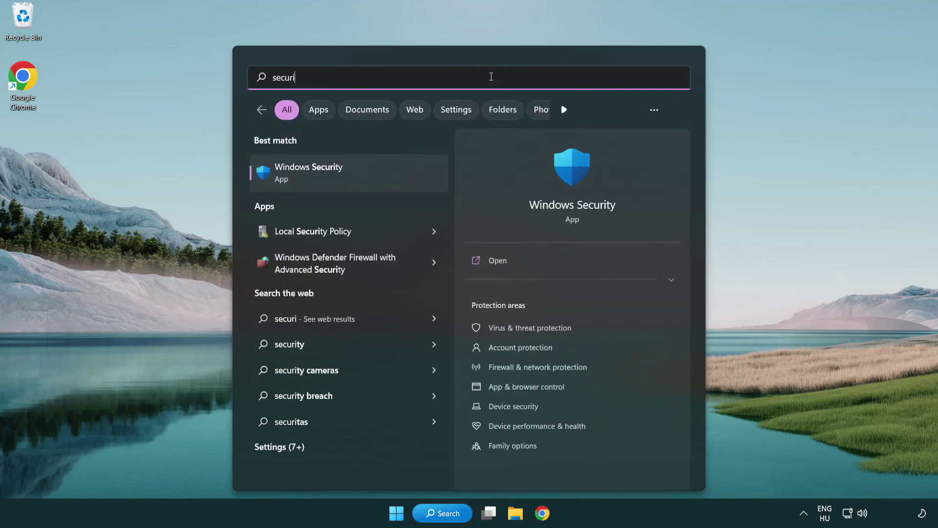
pyautogui.write('ty')
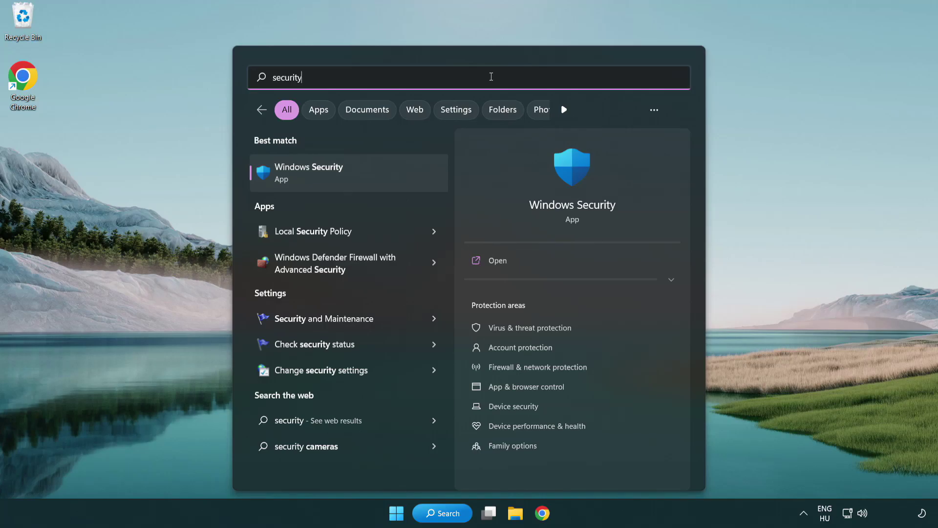
pyautogui.click(383, 178)
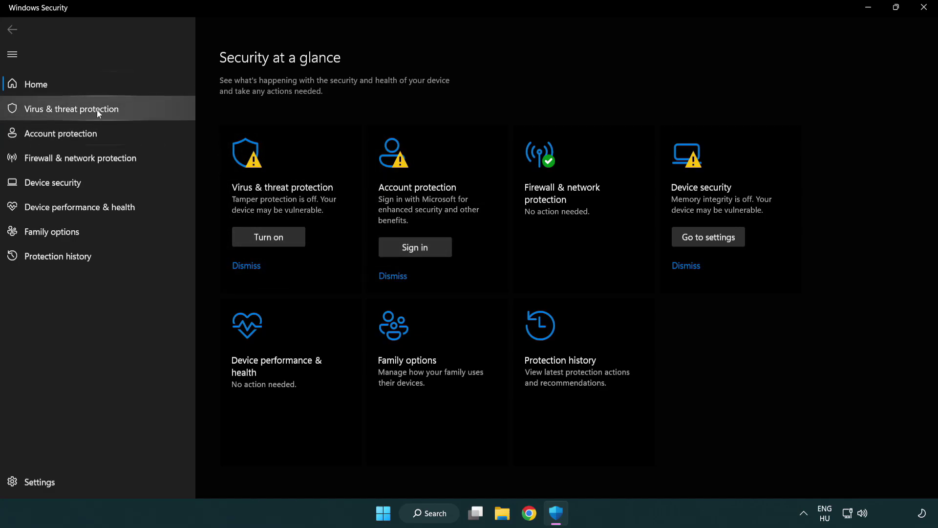
# Go through Virus & threat protection settings to the Add or remove exclusions page
pyautogui.click(76, 110)
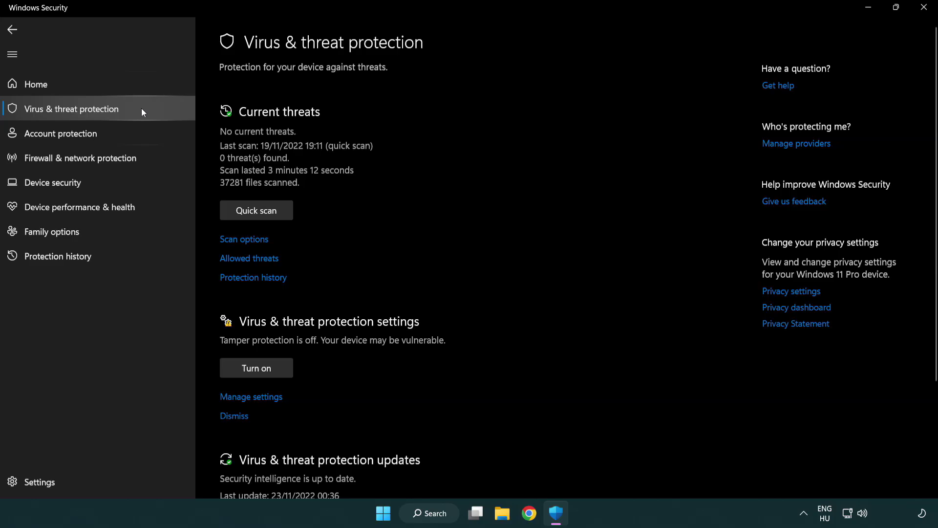
pyautogui.scroll(-2, 220, 235)
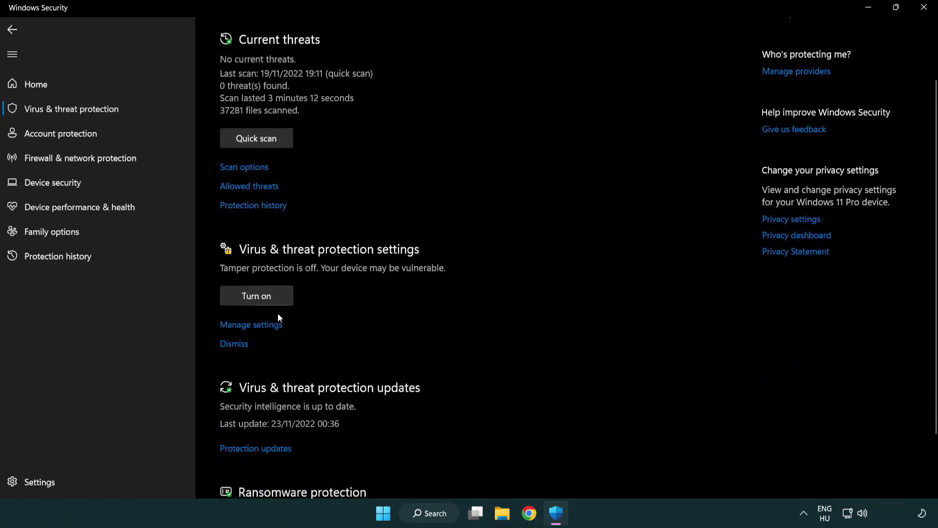
pyautogui.click(250, 328)
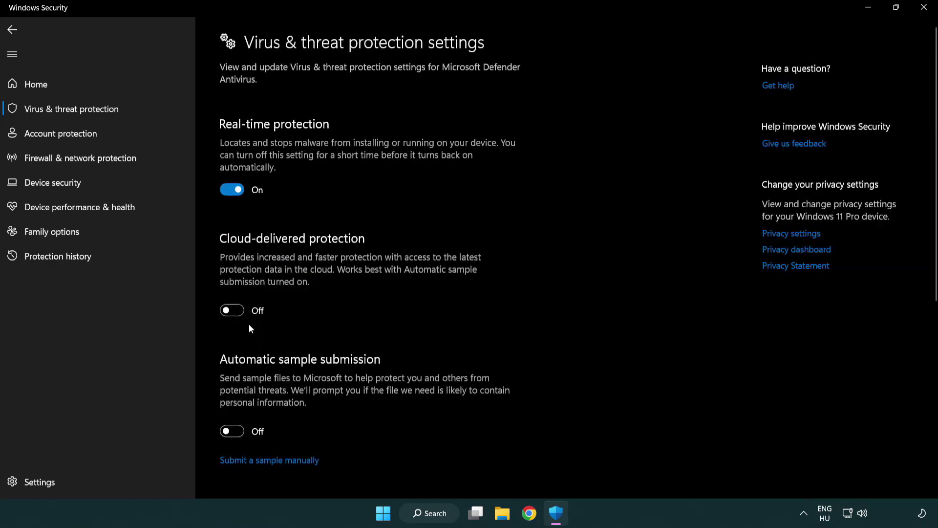
pyautogui.scroll(-1, 250, 324)
pyautogui.scroll(-2, 249, 324)
pyautogui.scroll(-2, 250, 325)
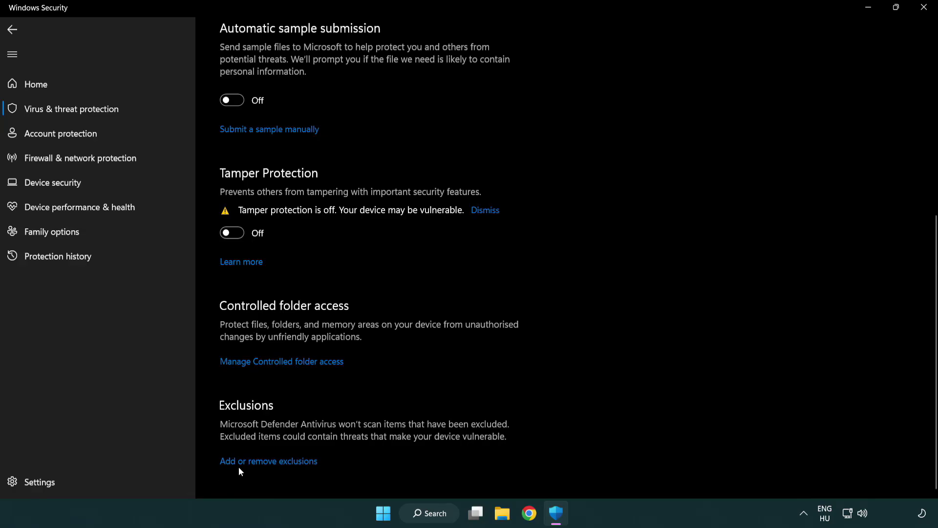
pyautogui.click(255, 468)
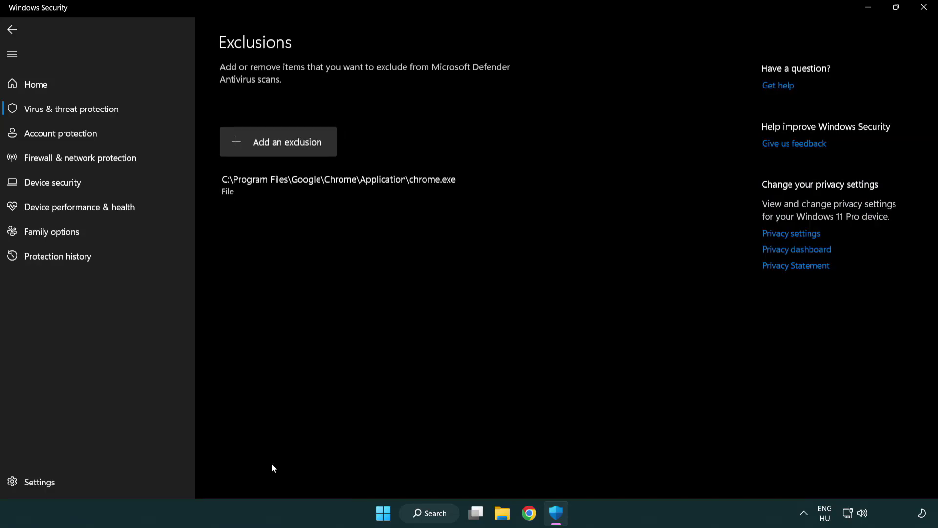
# Add a File exclusion, choosing the shortcut in C:\Program Files (x86)\NOT WORKING APP
pyautogui.click(281, 145)
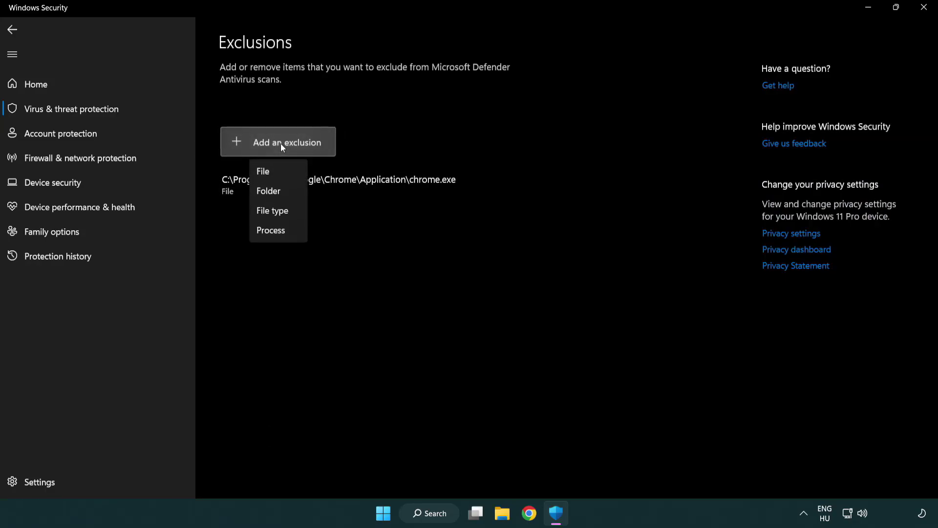
pyautogui.click(283, 175)
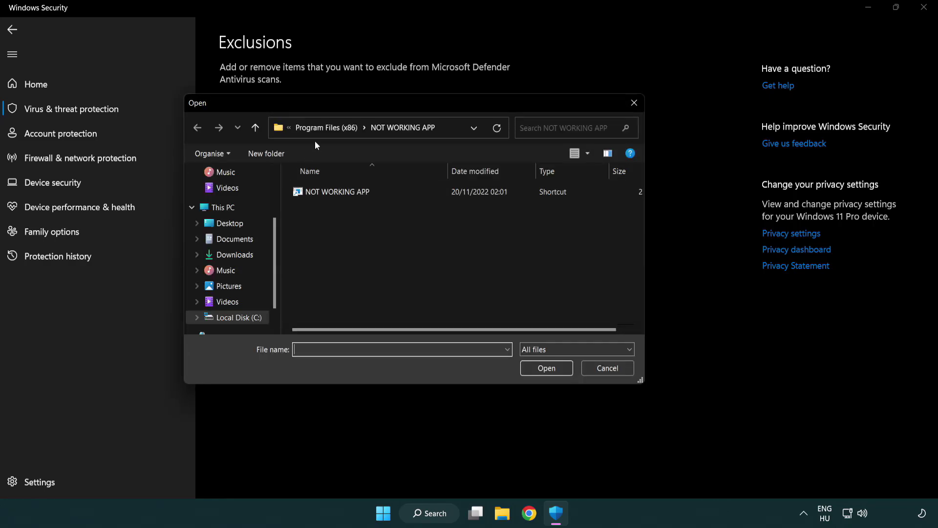
pyautogui.click(317, 131)
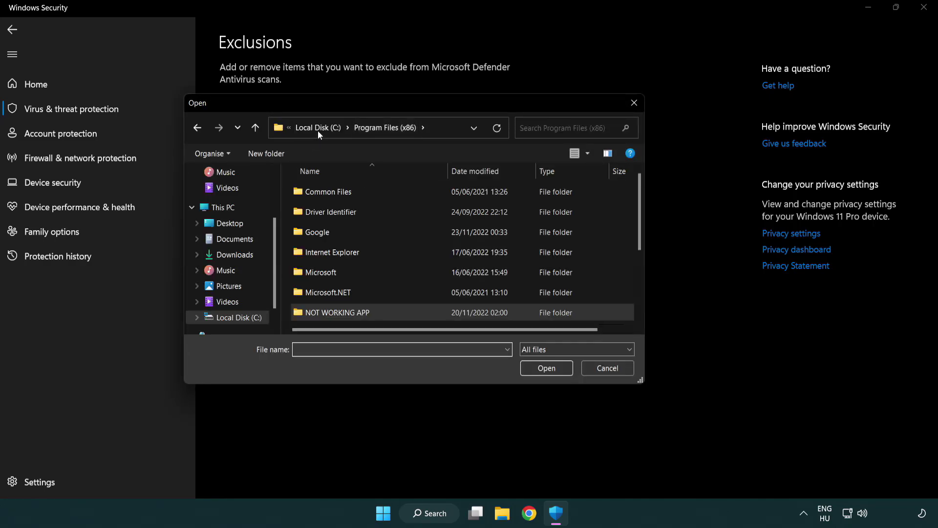
pyautogui.click(323, 129)
pyautogui.click(314, 129)
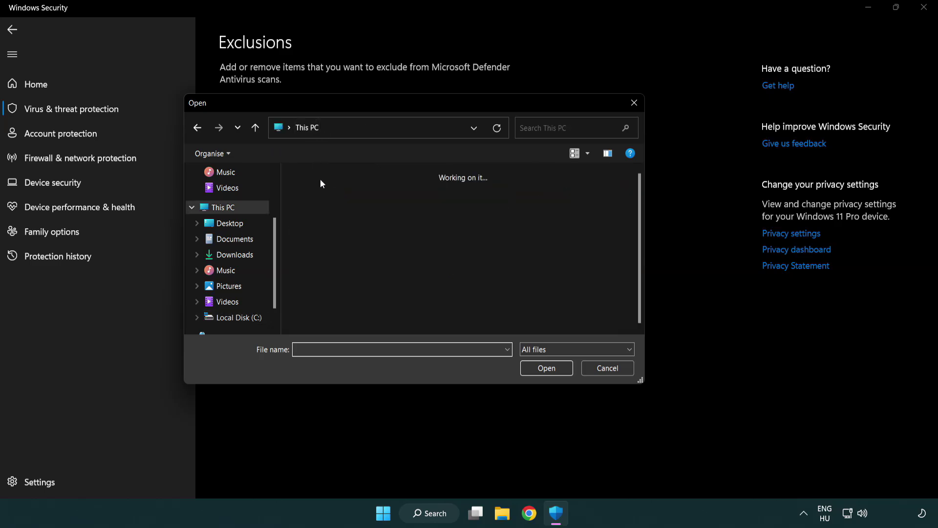
pyautogui.doubleClick(343, 325)
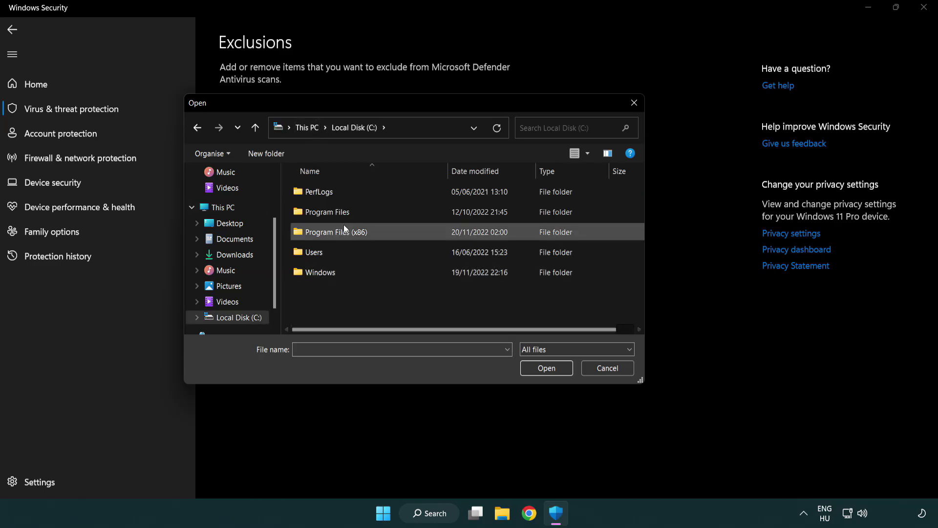
pyautogui.doubleClick(343, 233)
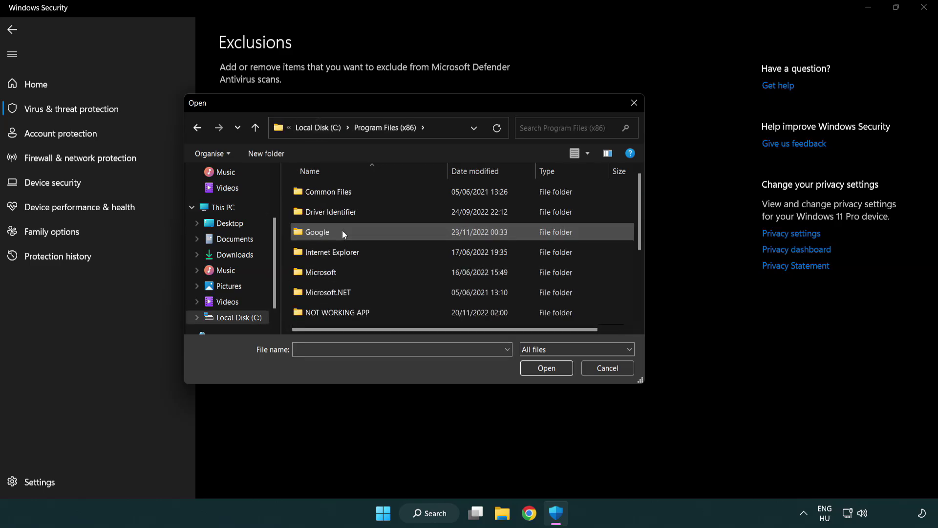
pyautogui.doubleClick(350, 315)
pyautogui.click(331, 192)
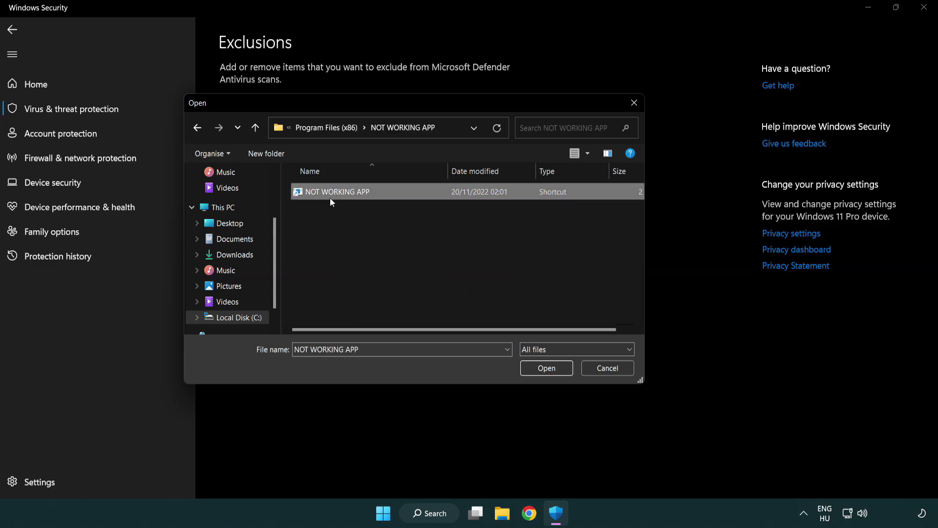
pyautogui.click(544, 371)
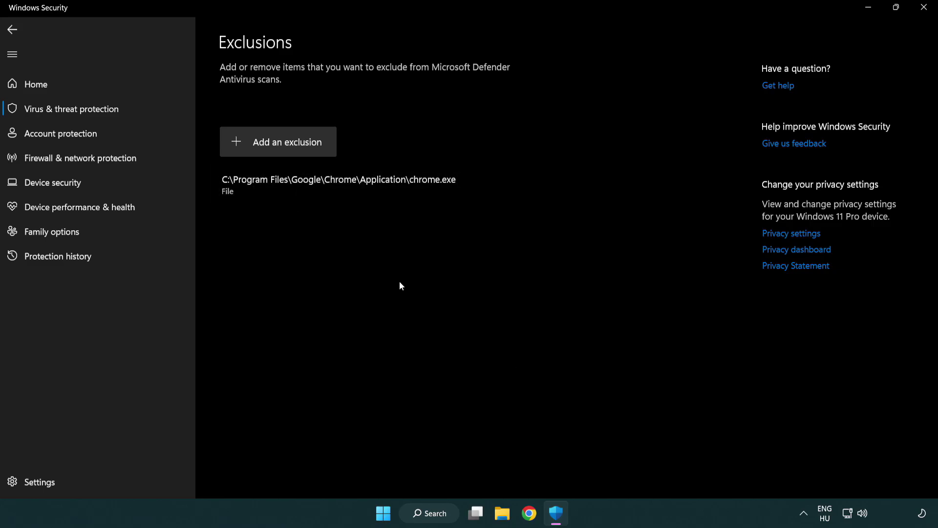
# Close Windows Security and show the Start menu's sleep, shut down and restart options
pyautogui.click(925, 15)
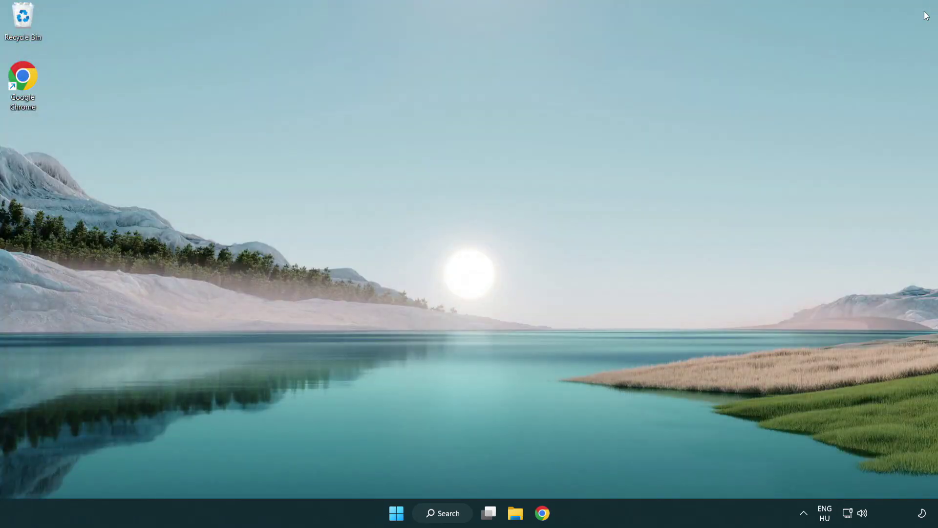
pyautogui.click(396, 513)
pyautogui.click(623, 470)
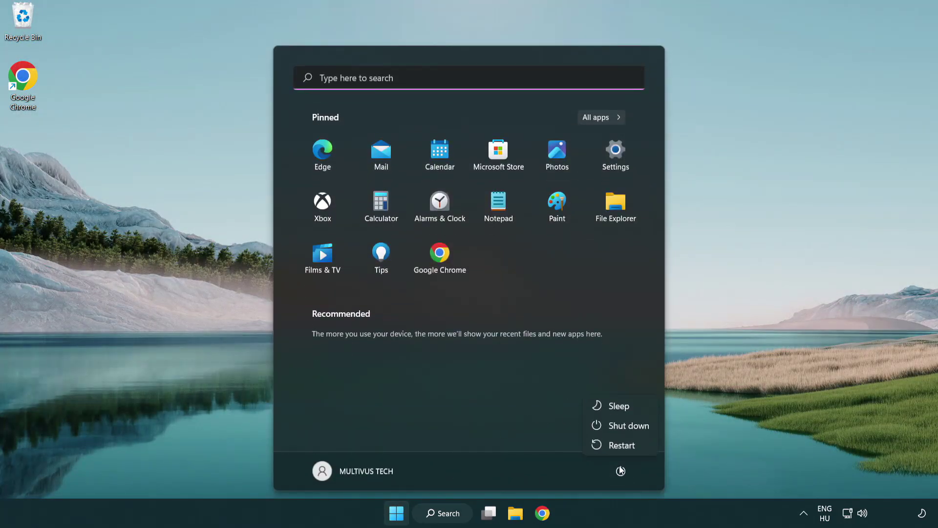